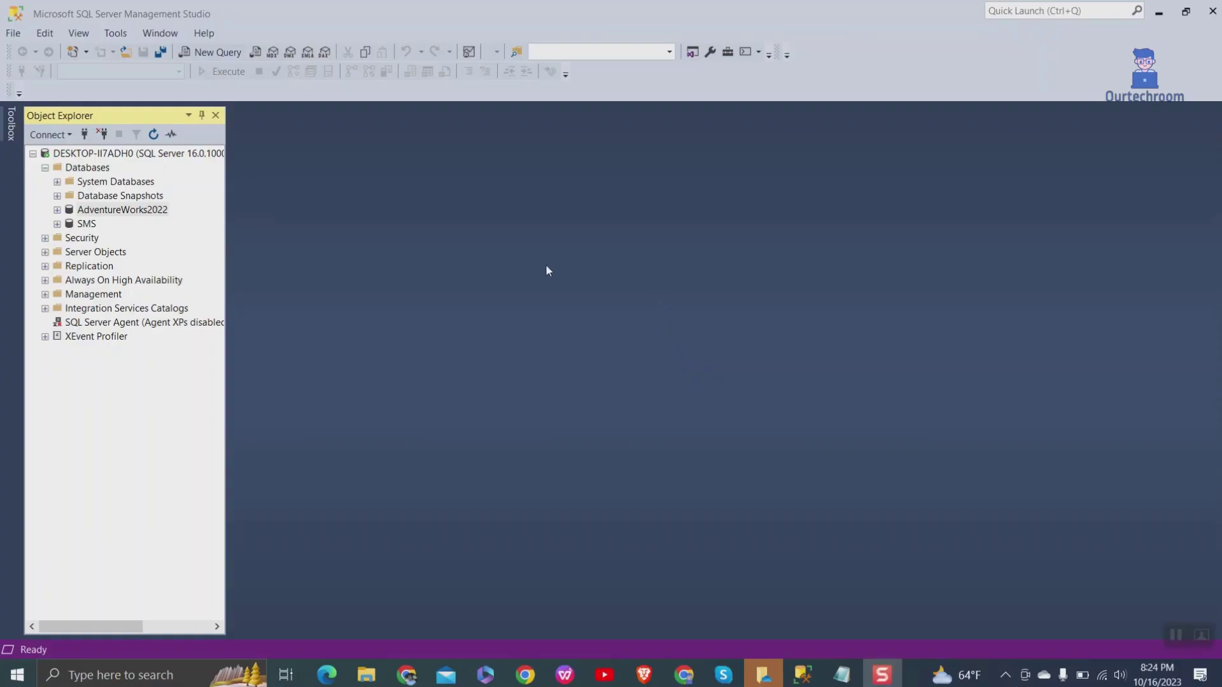
Step: Select AdventureWorks2022, cancelling an accidental rename so the name stays unchanged
click(118, 210)
click(134, 210)
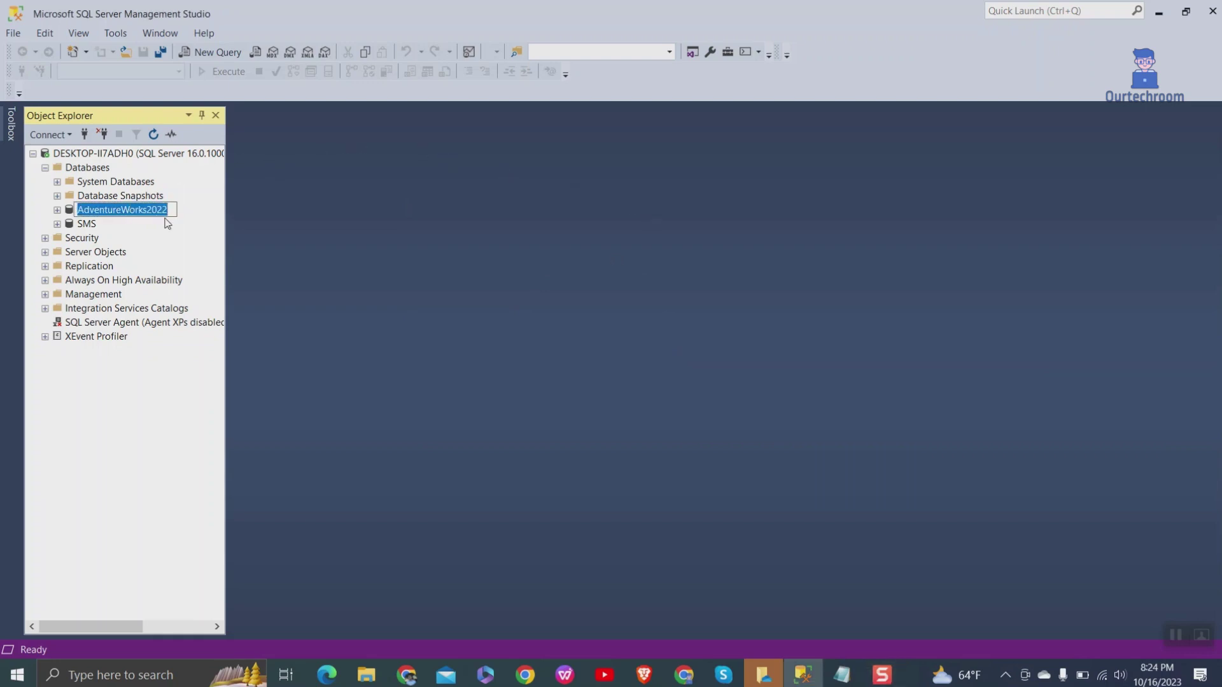
key(Escape)
Step: Open AdventureWorks2022's Properties and highlight its 272.00 MB Size value
right_click(160, 216)
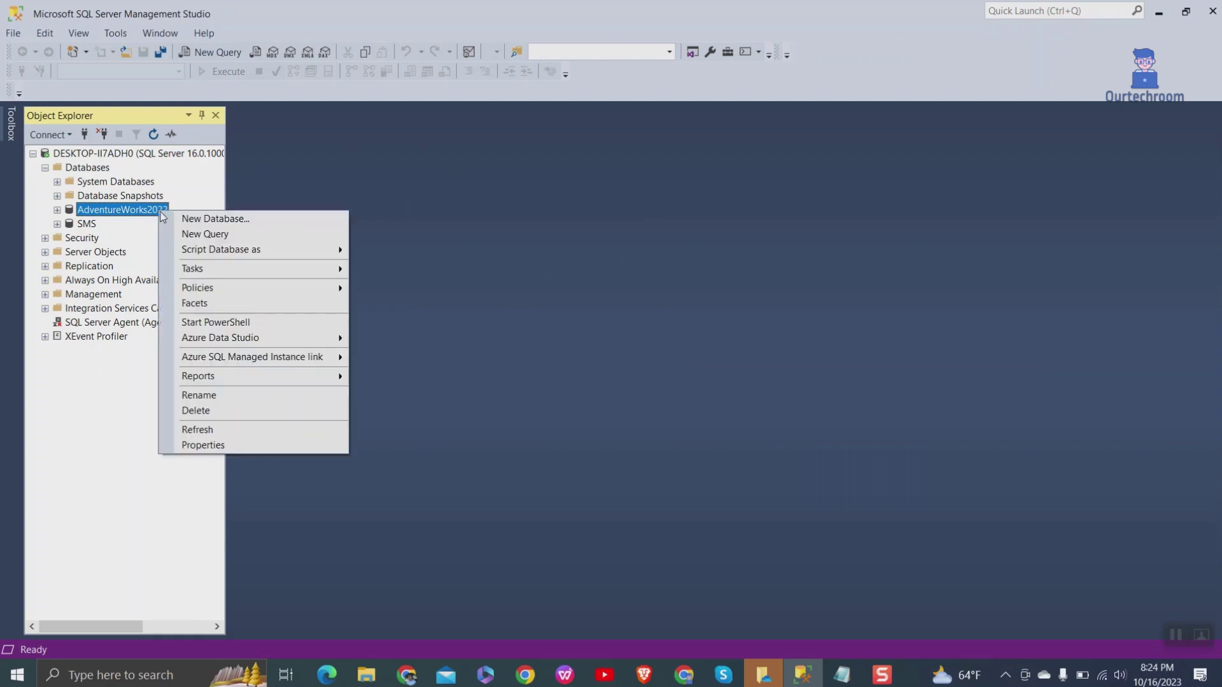
click(215, 445)
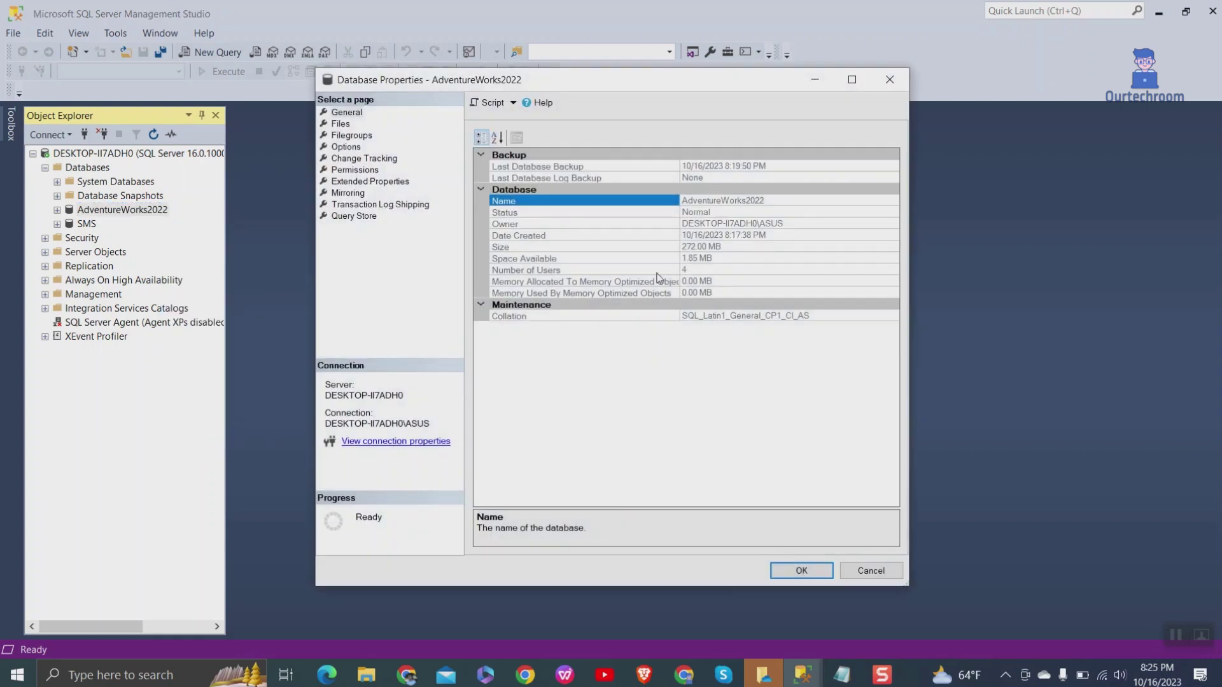
click(711, 249)
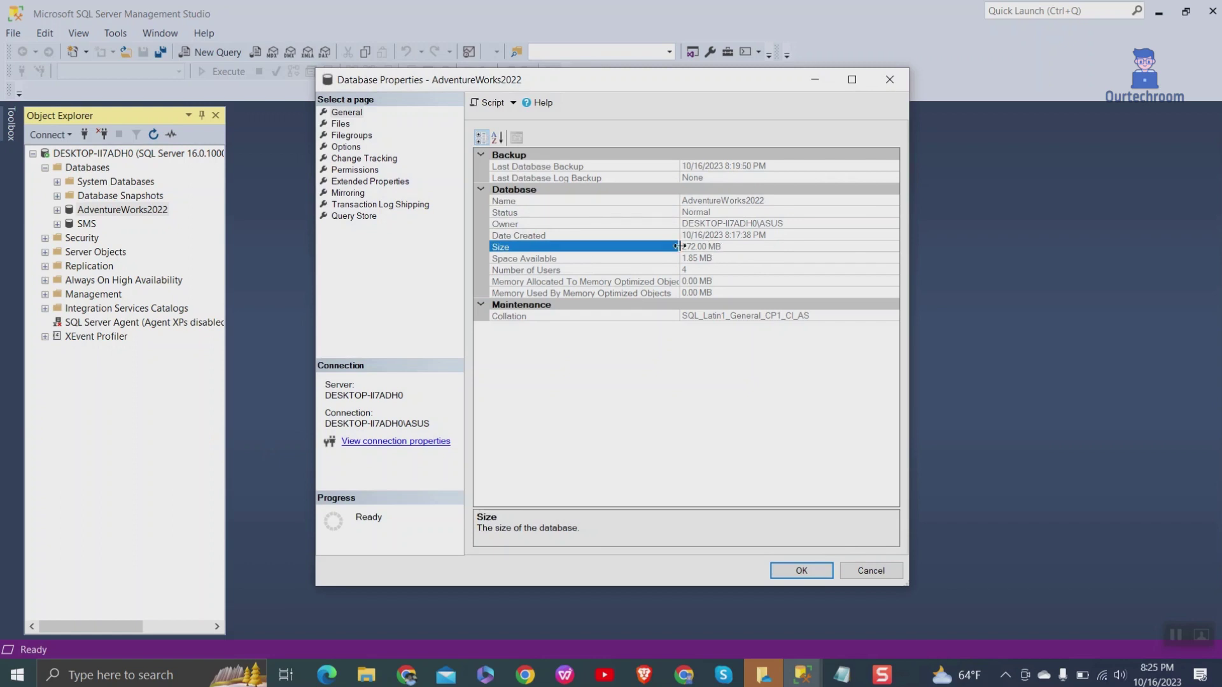
drag(683, 247, 729, 244)
click(767, 353)
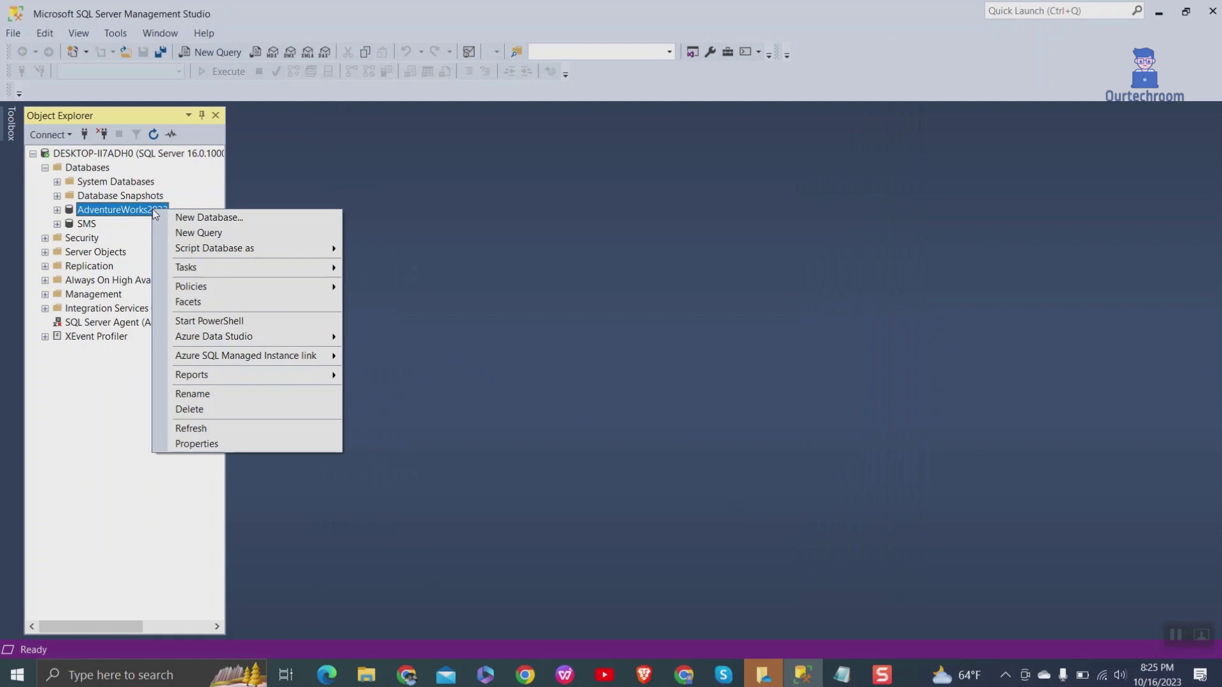
mouse_move(248, 268)
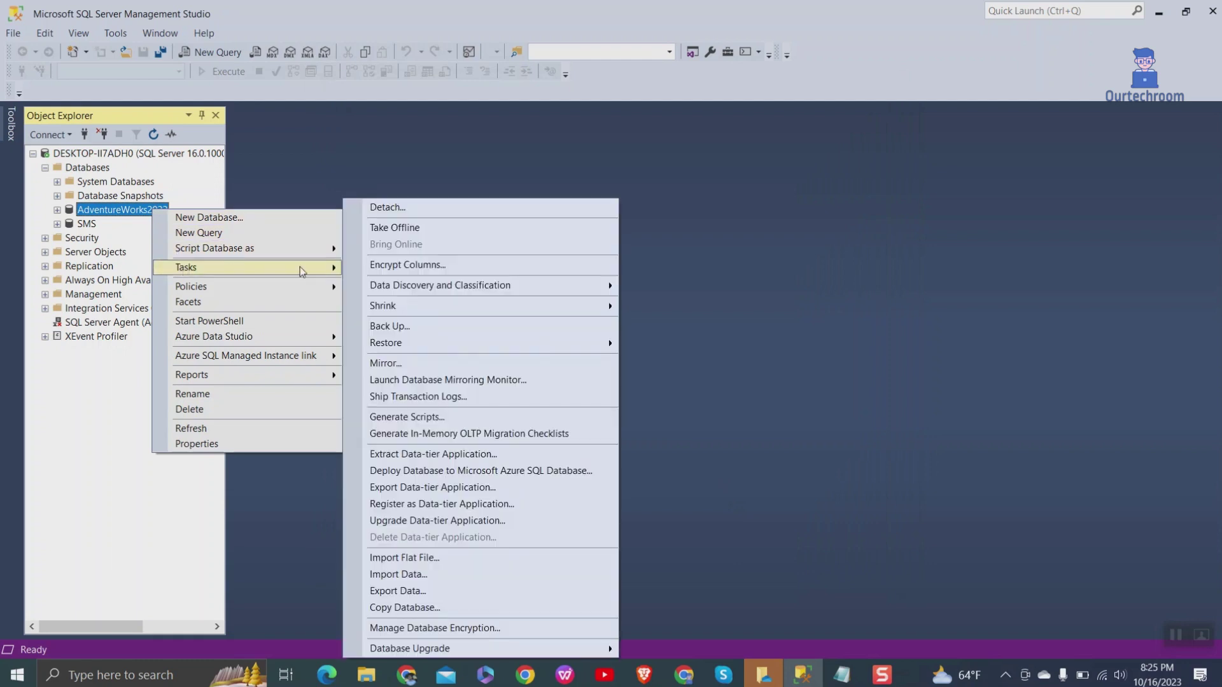
Step: Open the Back Up Database dialog for a full disk backup to D:\AdventureWorks2022.bak
click(435, 326)
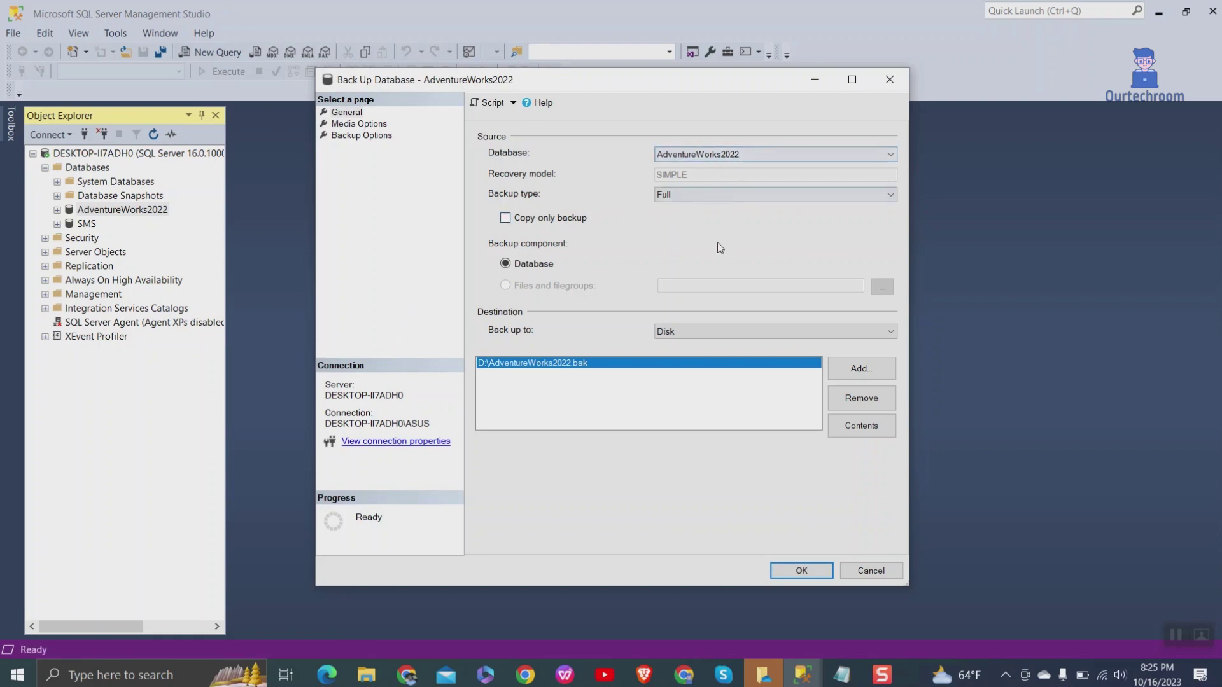
Step: Set backup compression to Compress backup, run the backup and dismiss the completion message
click(369, 137)
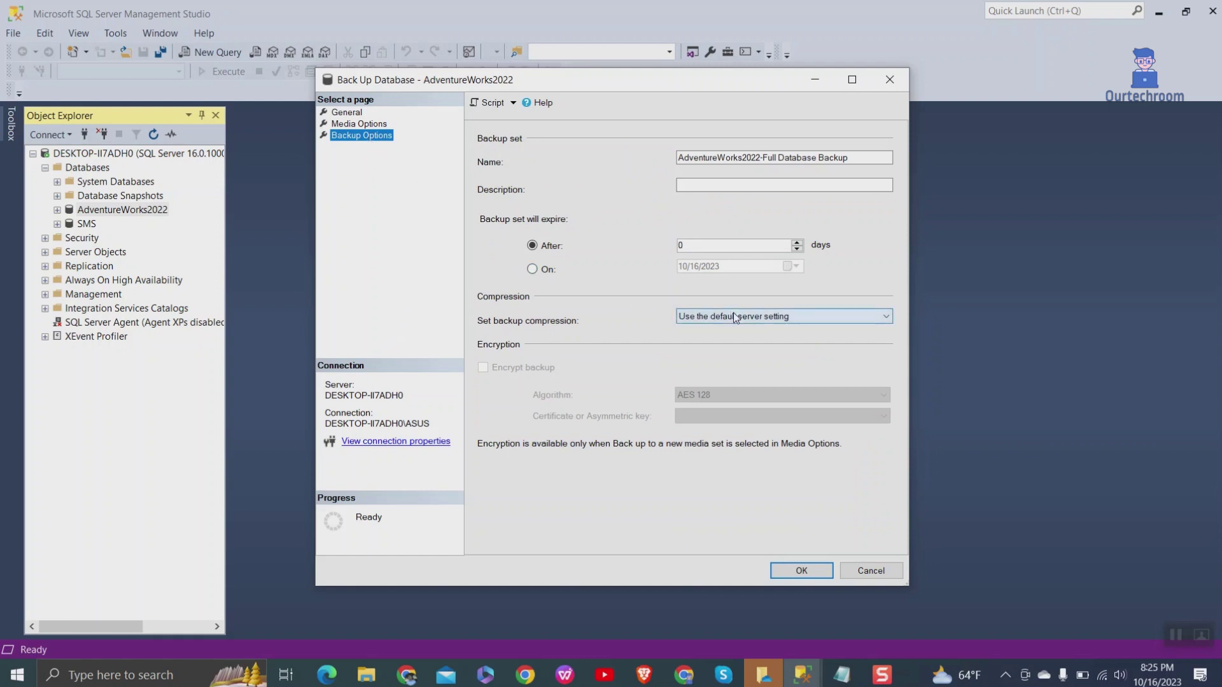
click(768, 317)
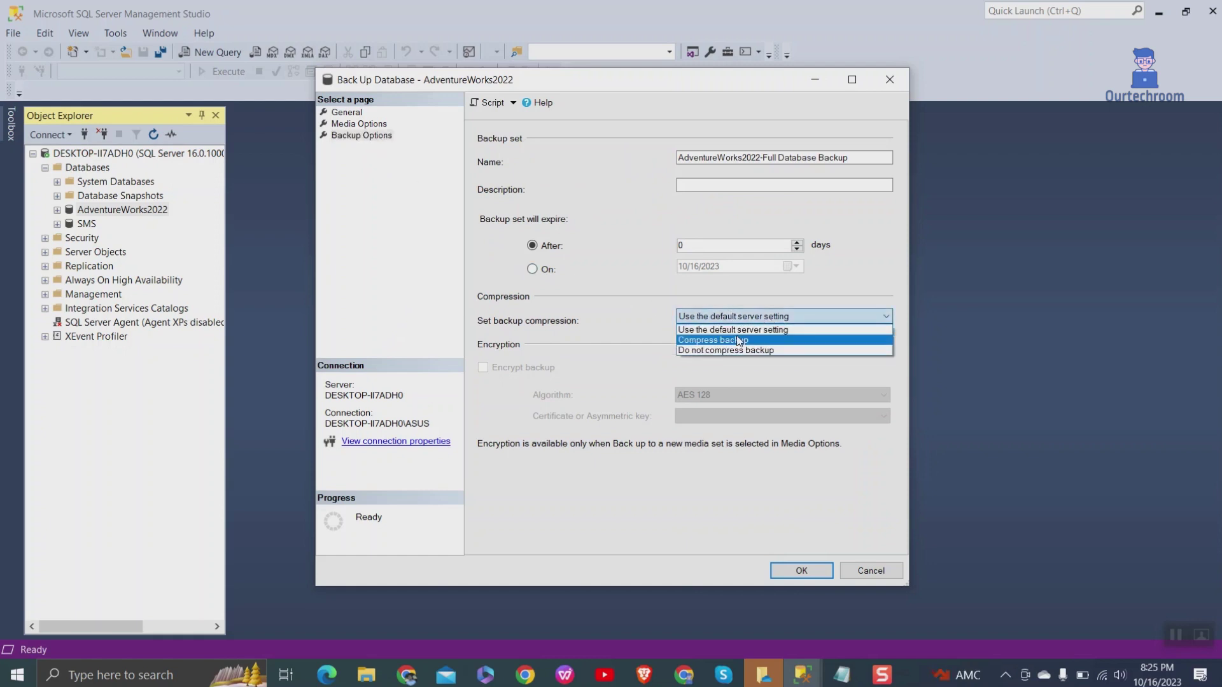
click(735, 338)
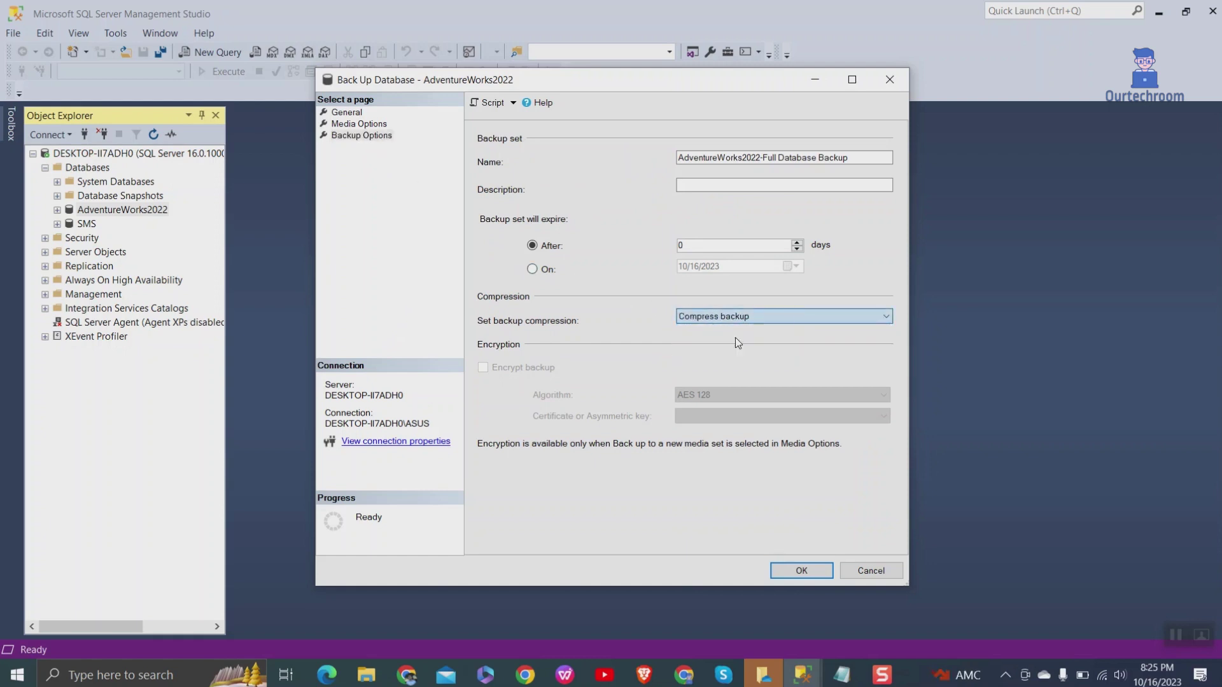
click(803, 570)
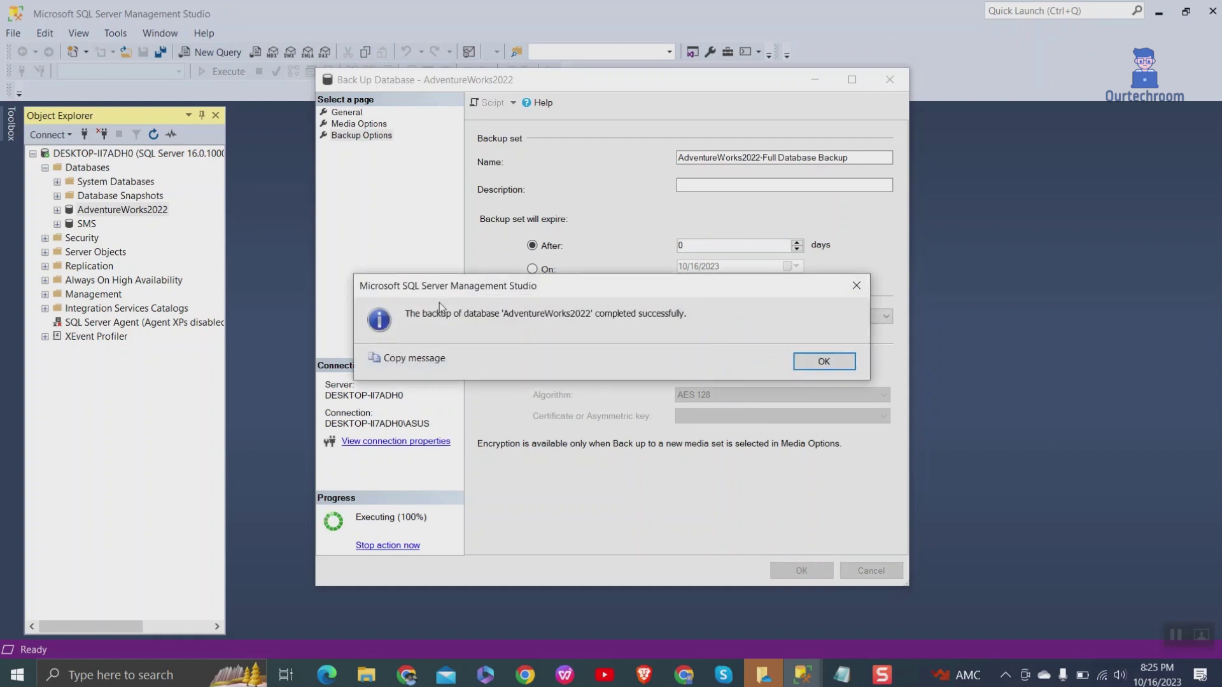
click(824, 361)
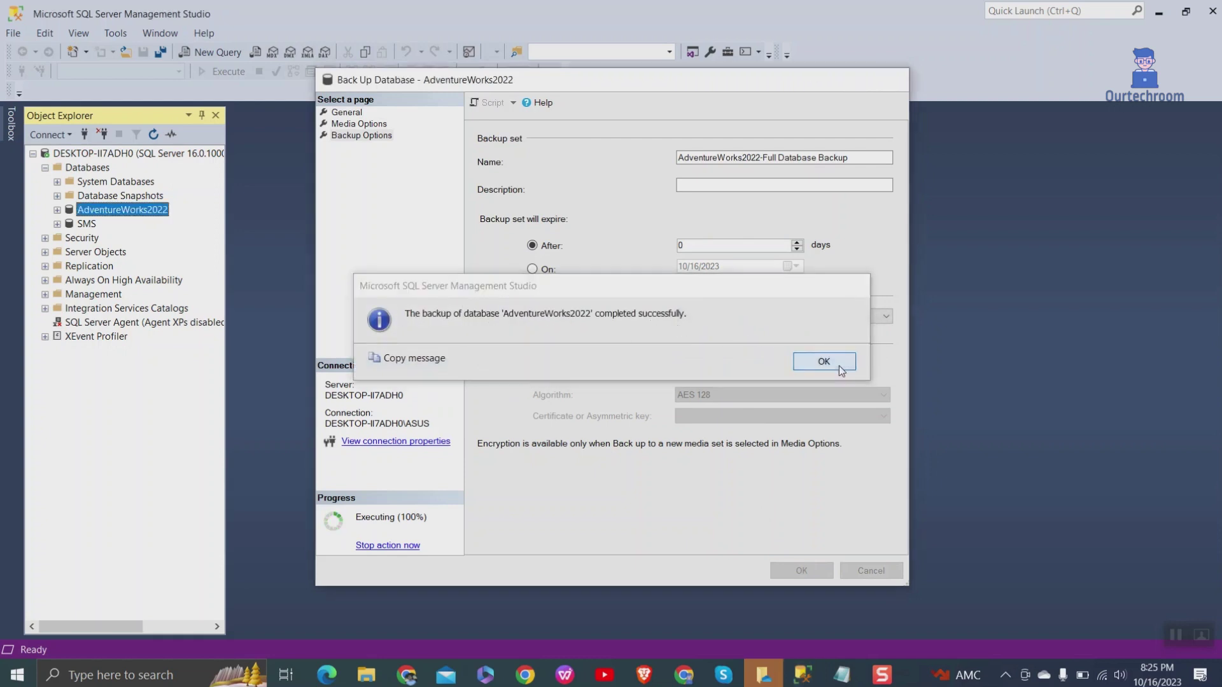
Step: On drive D:, select AdventureWorks2022.bak and confirm its size is about 50 MB
click(367, 675)
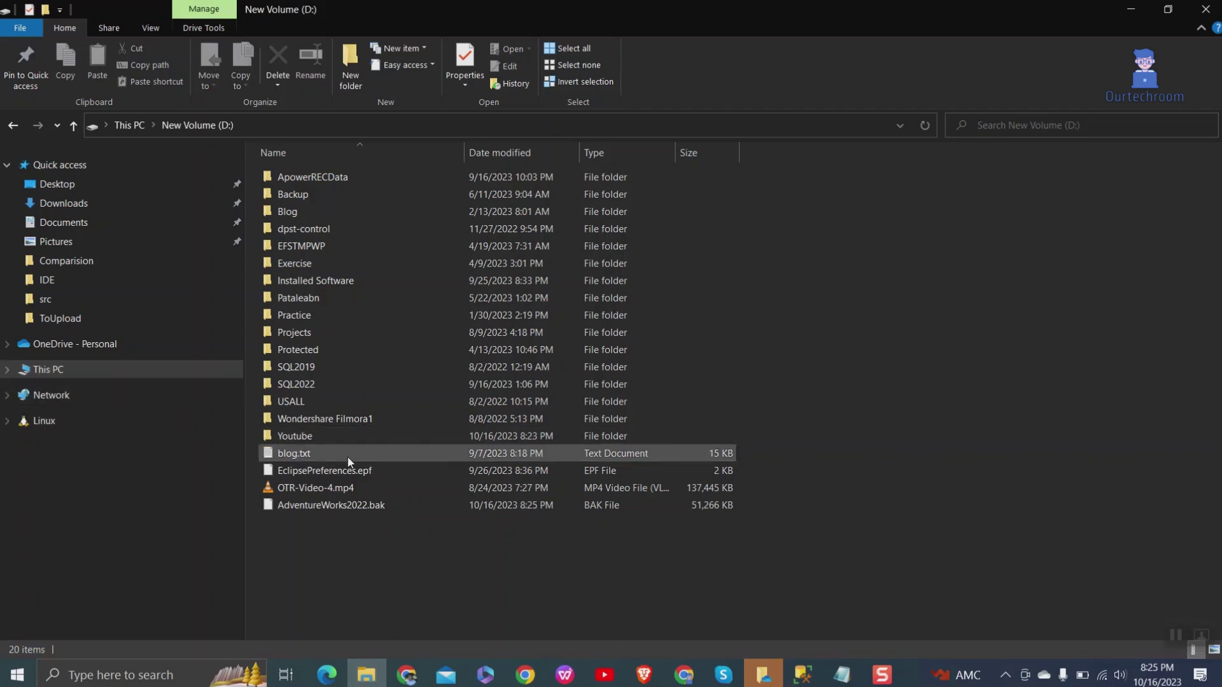
click(361, 506)
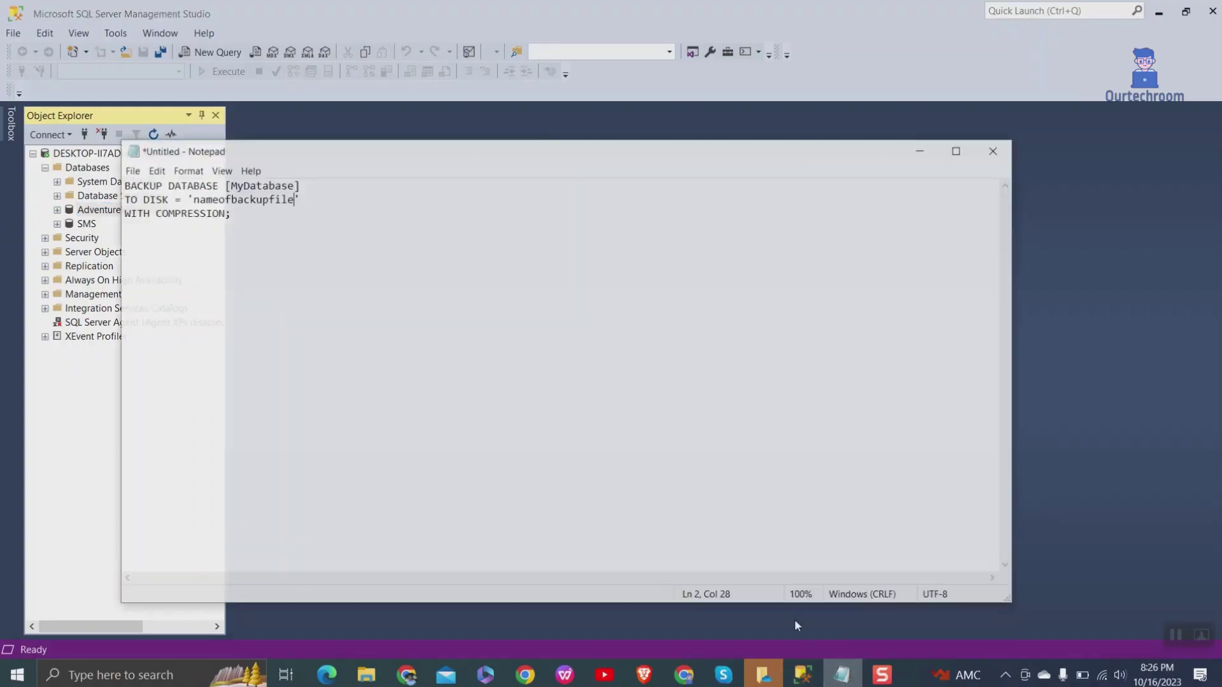
Step: Select the whole BACKUP DATABASE WITH COMPRESSION script in Notepad, then return to Management Studio
key(ctrl+a)
key(ctrl+c)
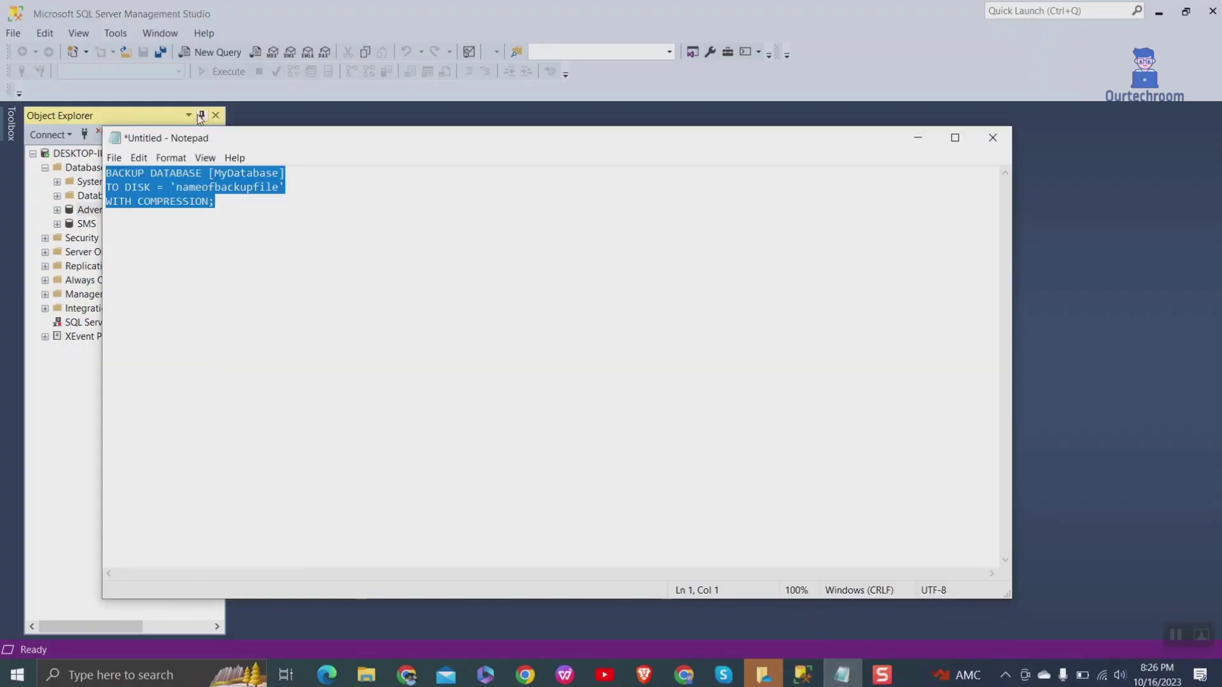
drag(287, 145, 749, 521)
click(87, 167)
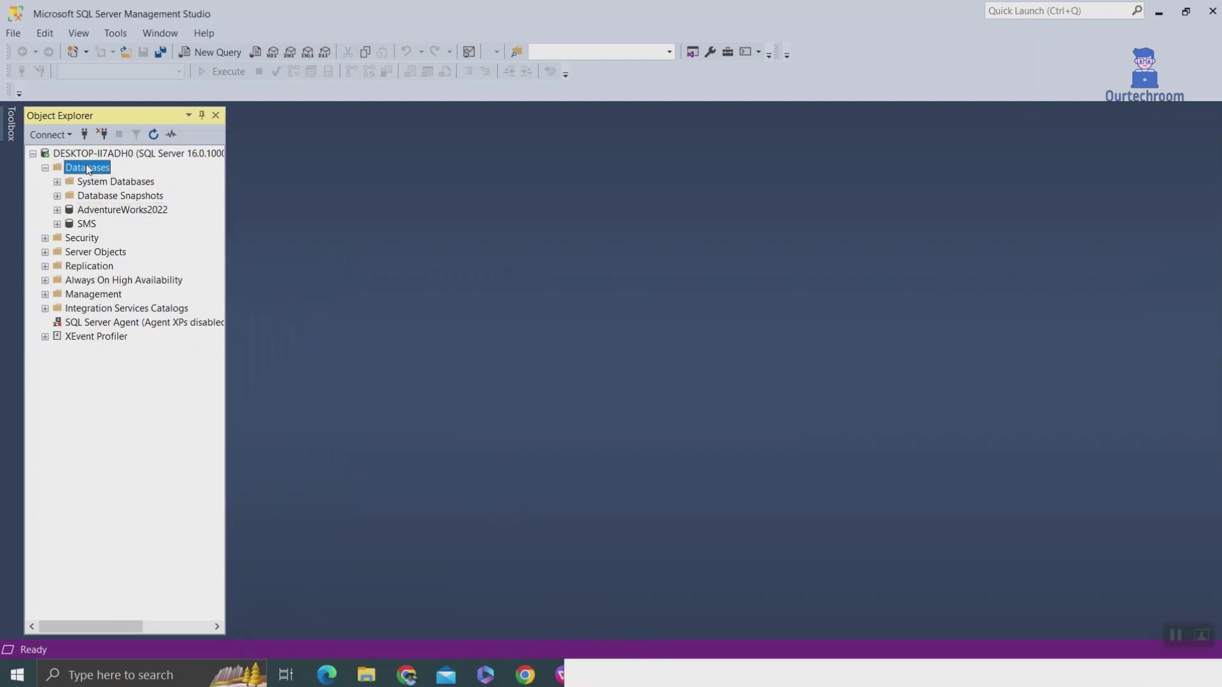
Step: Paste the script into a new query, replace [MyDatabase] with AdventureWorks2022, and select 'nameofbackupfile'
click(213, 52)
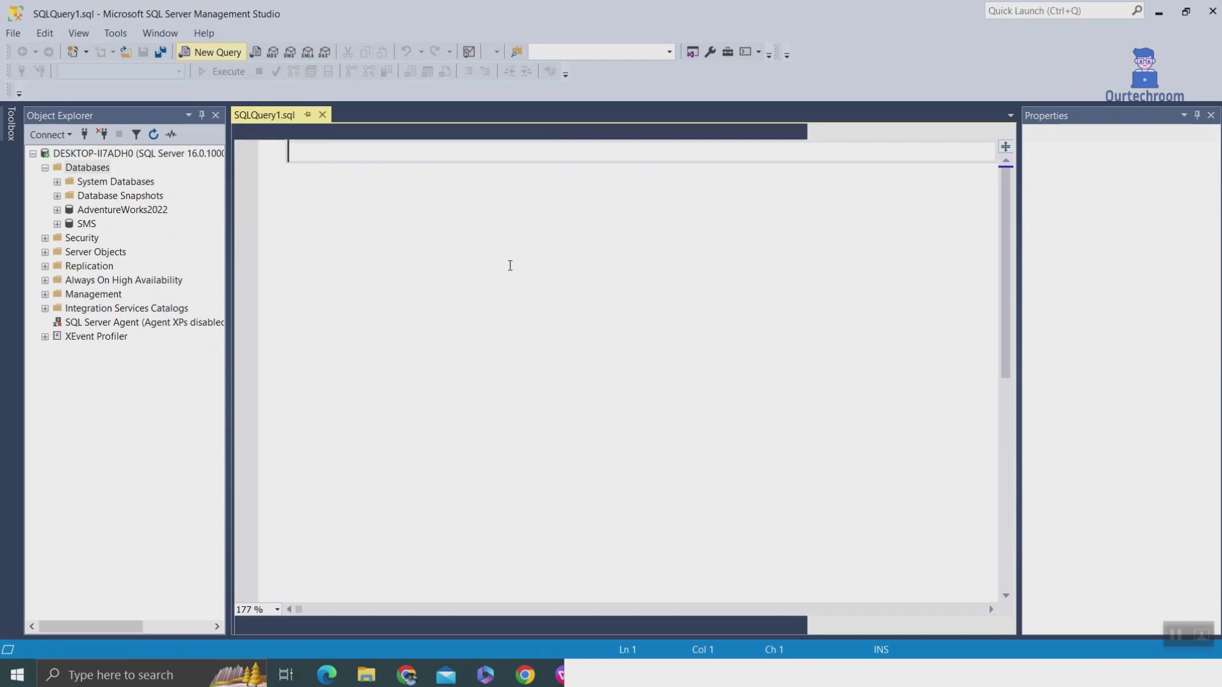
key(ctrl+v)
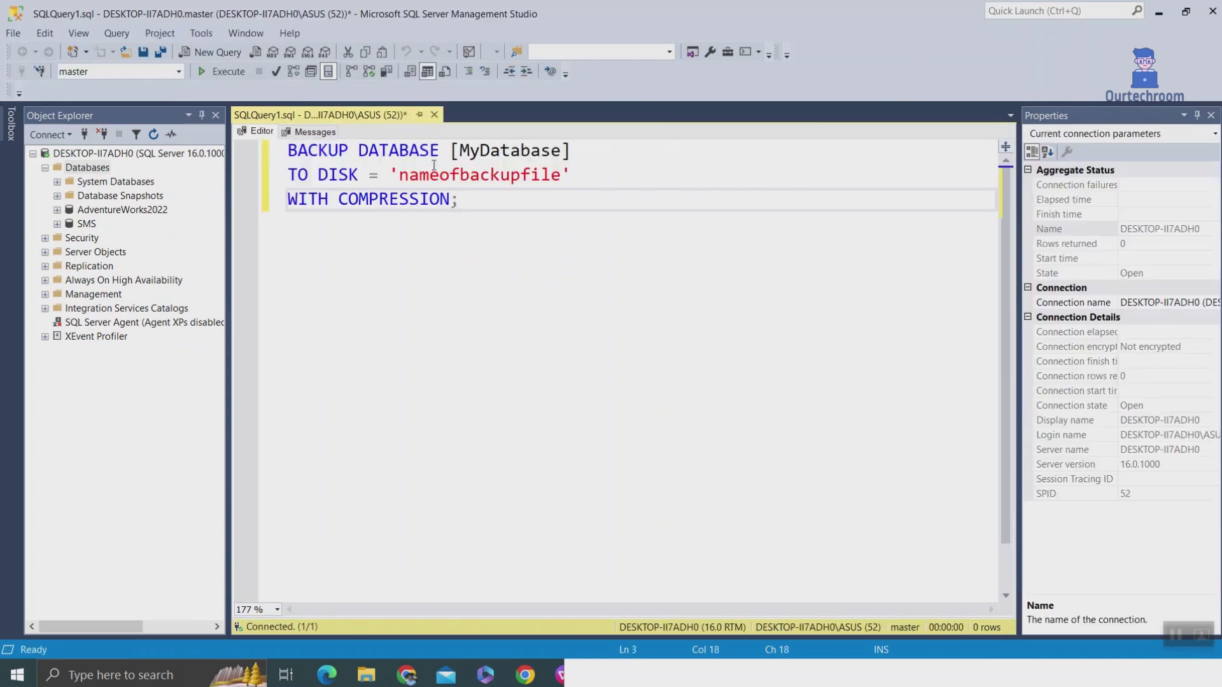
drag(450, 151, 563, 151)
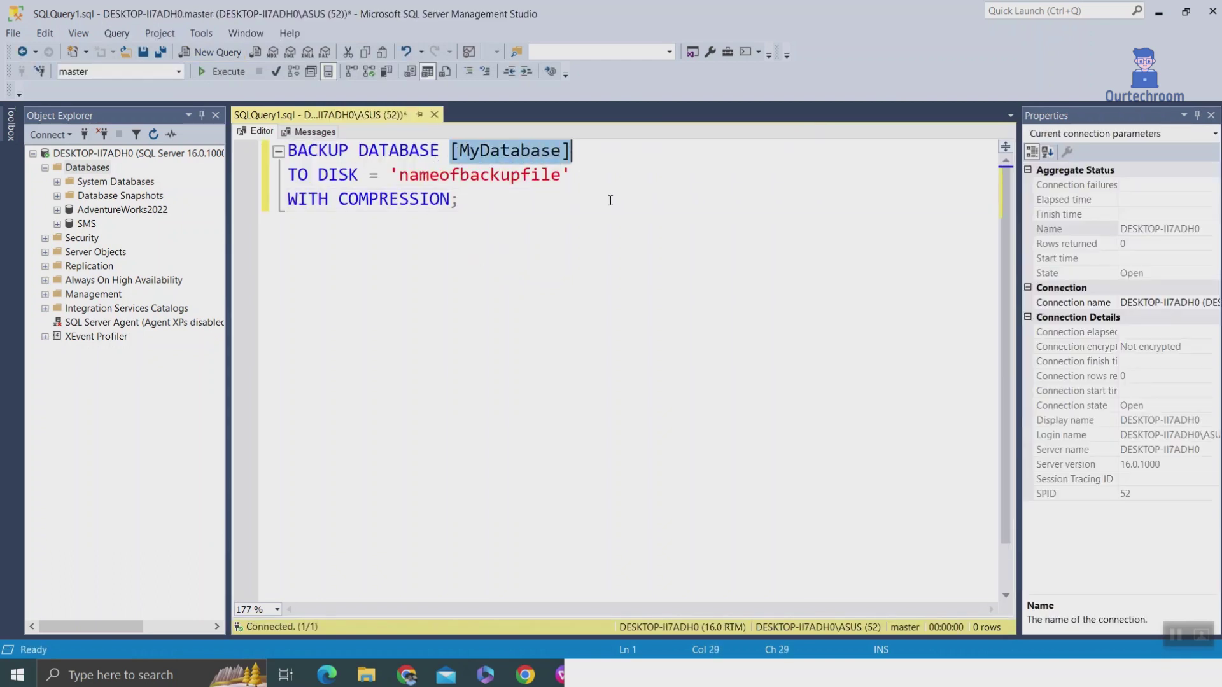
text(Ad)
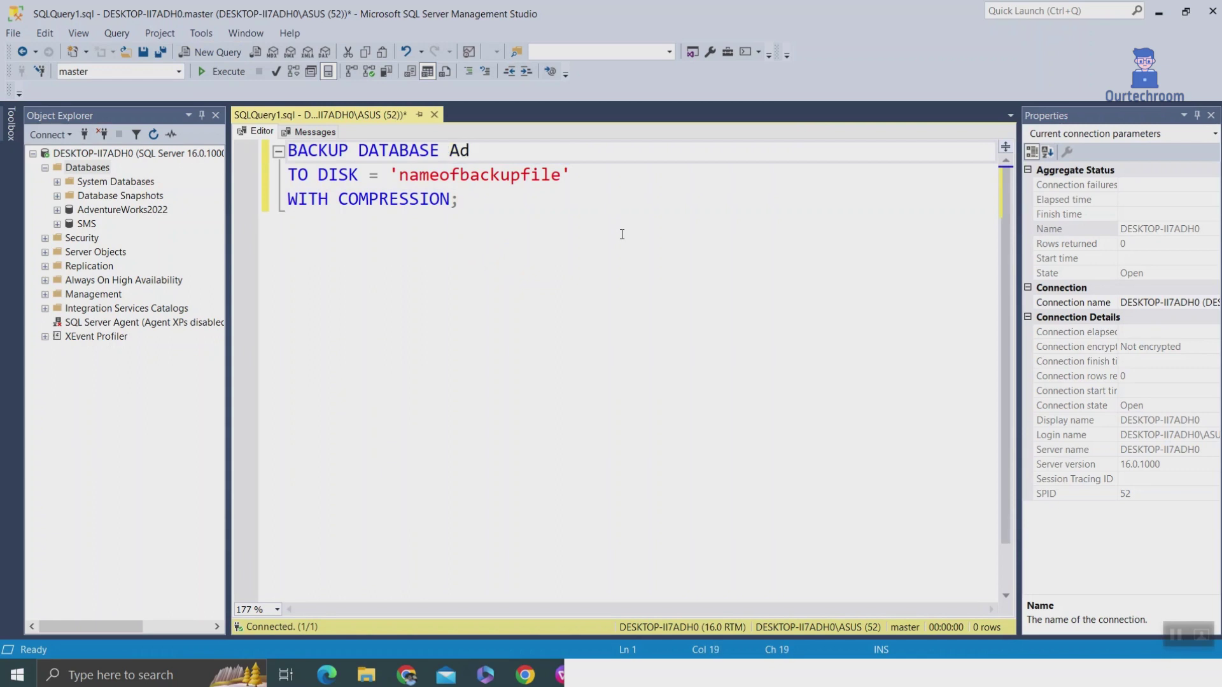
text(ventur)
text(eWorks)
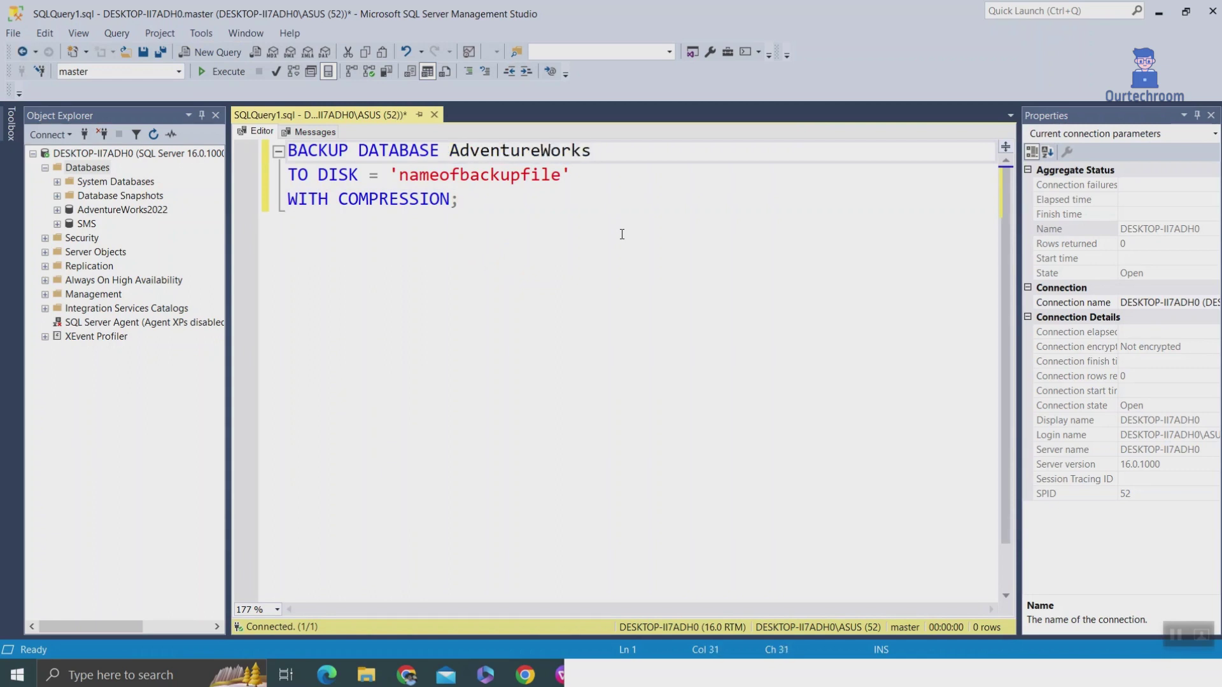
text(2020)
key(BackSpace)
text(2)
double_click(515, 178)
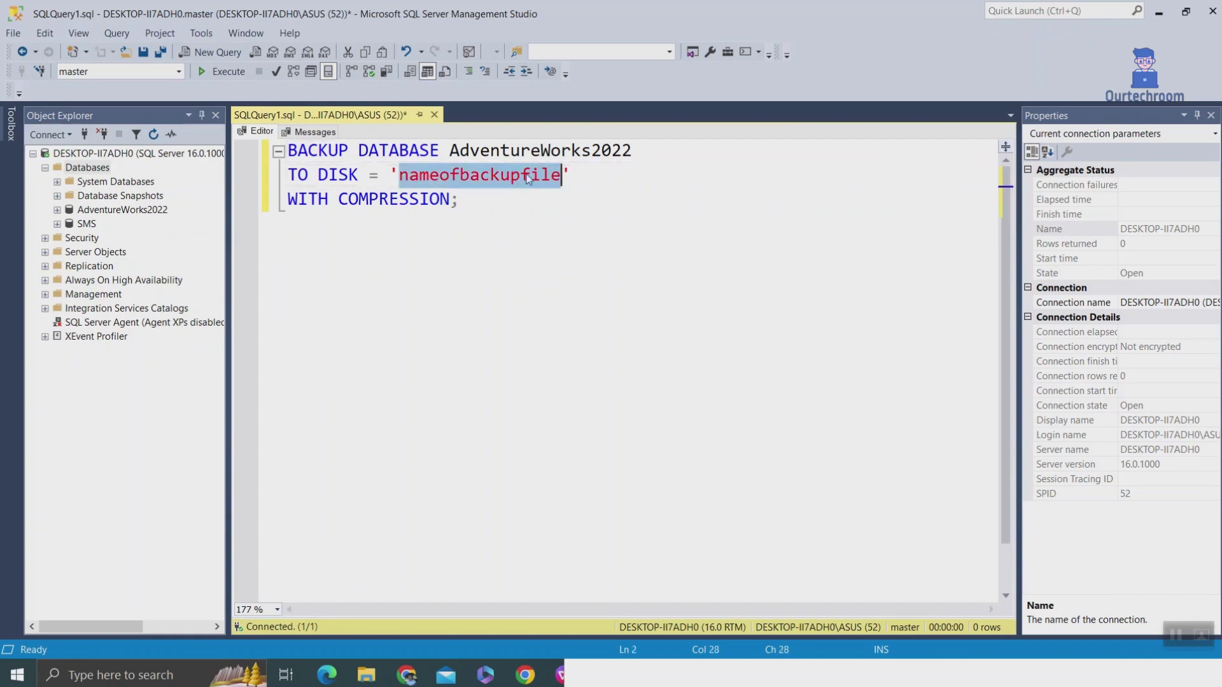
Step: Open the Backup folder on drive D: and copy its path, D:\Backup
click(367, 674)
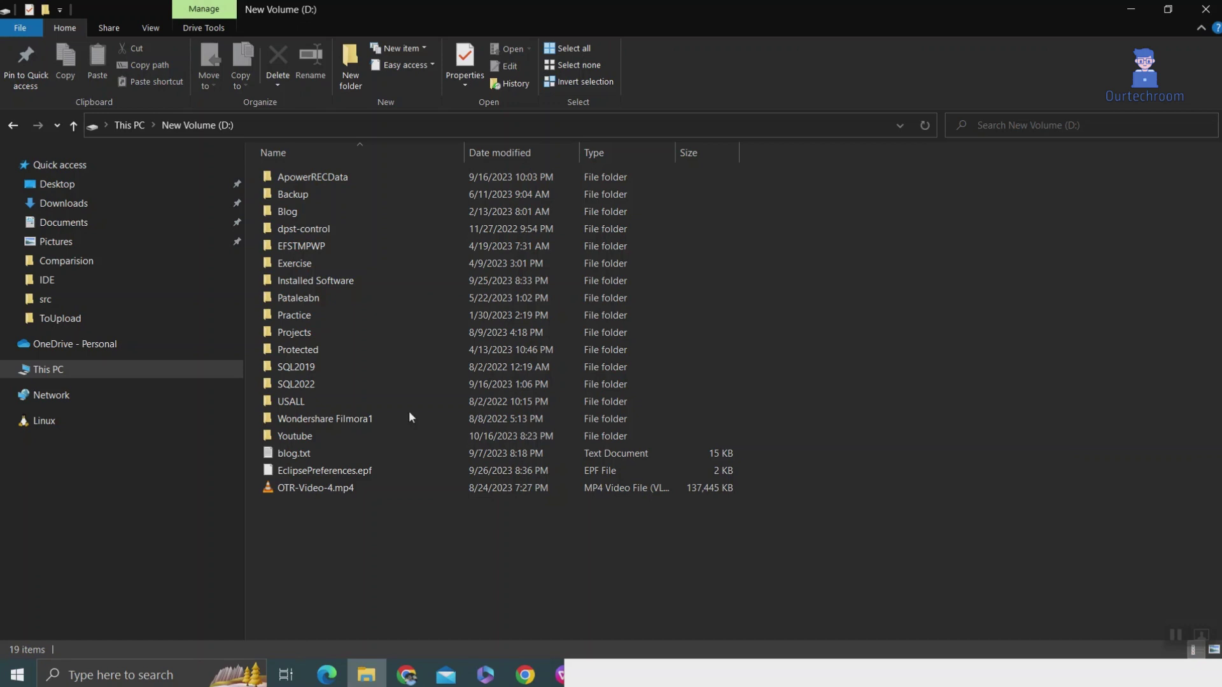
click(334, 197)
double_click(334, 197)
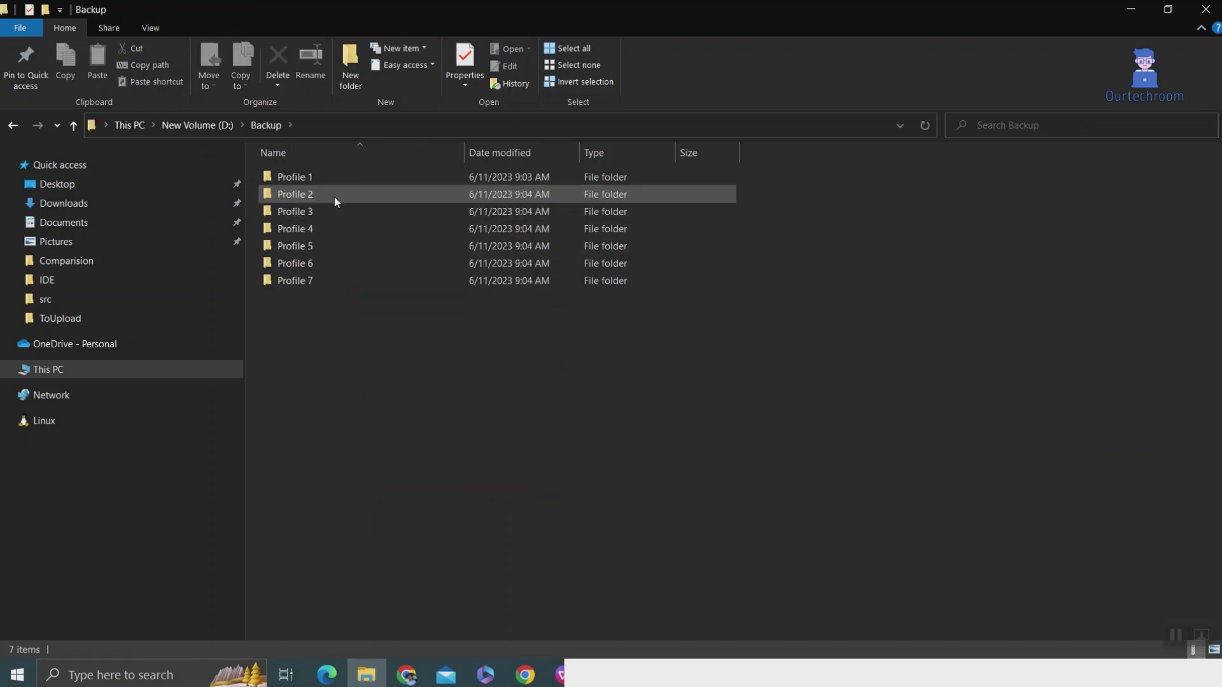
click(338, 126)
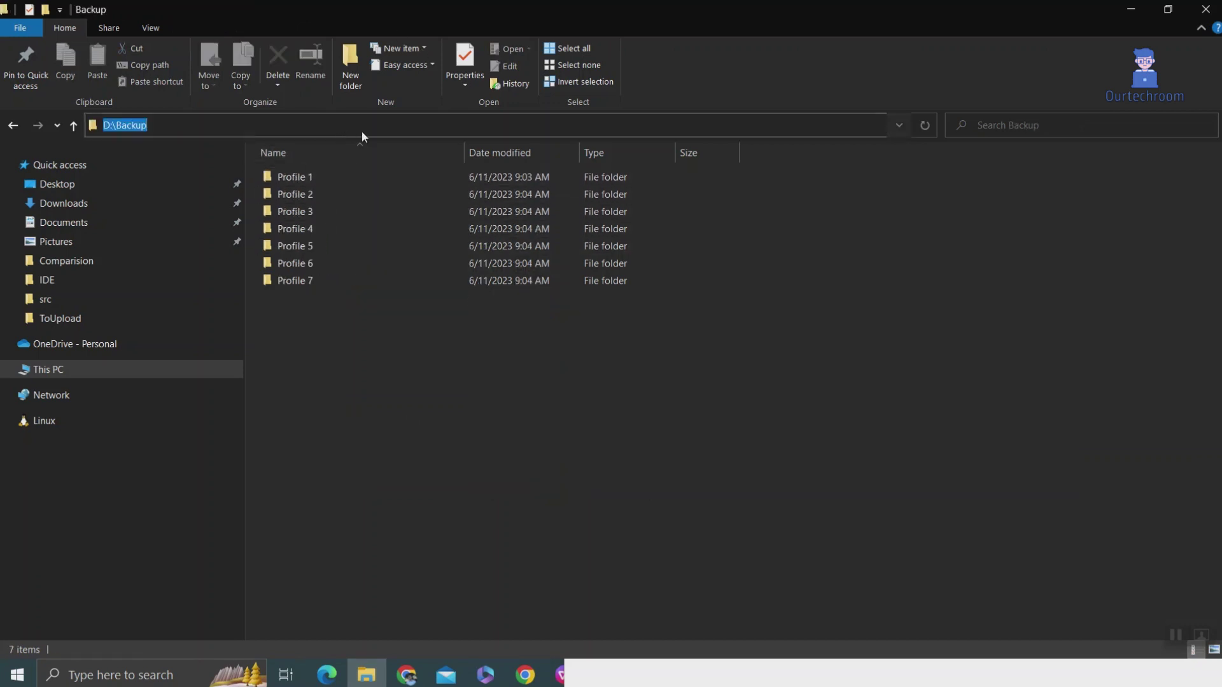
Step: Move the Notepad window aside and minimize it, returning to the backup query
click(547, 555)
click(681, 676)
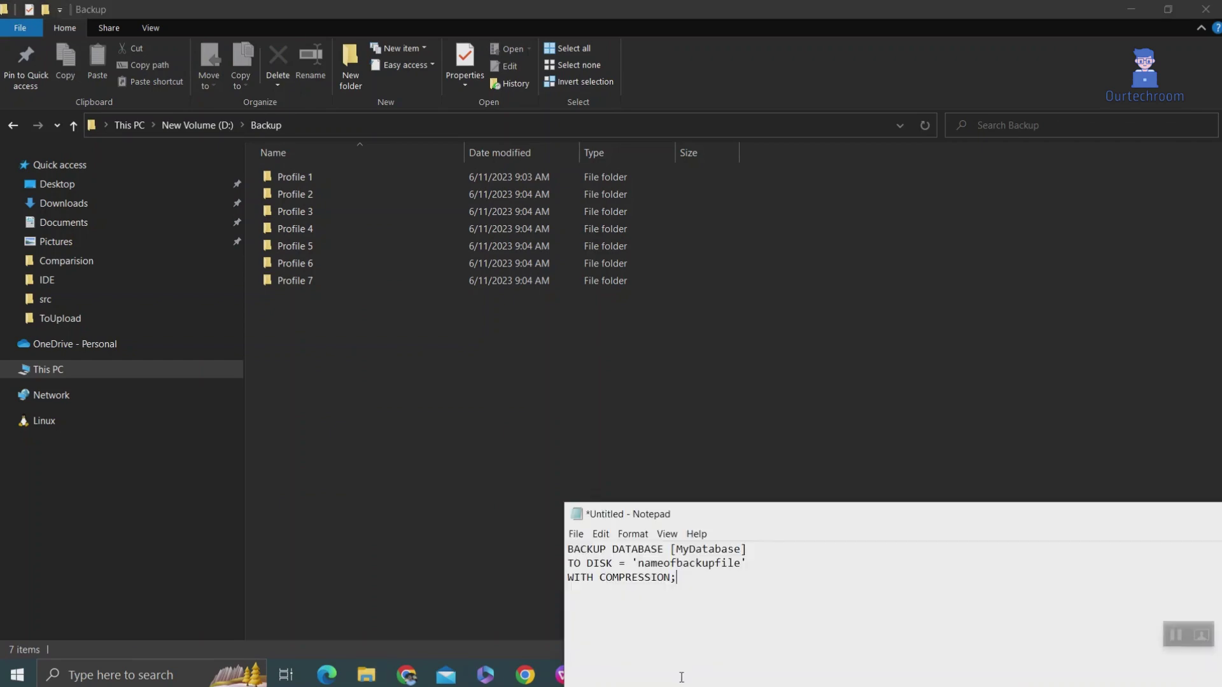
drag(1058, 520, 820, 433)
click(834, 418)
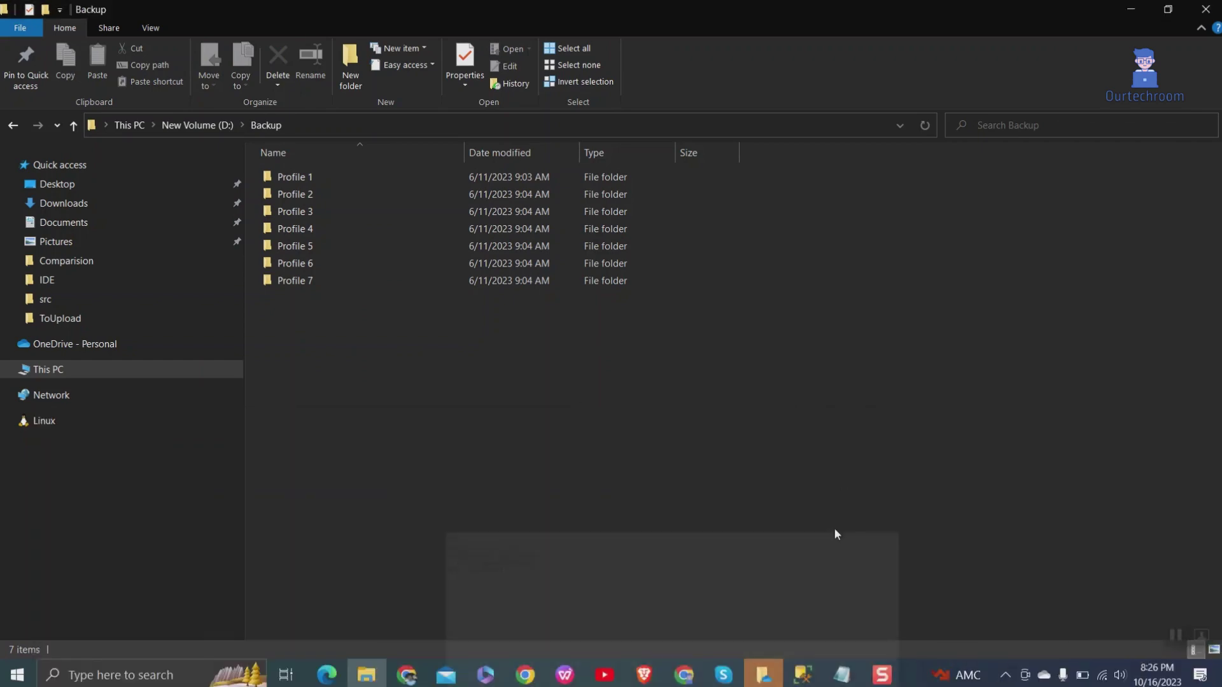
click(801, 675)
Step: Complete the destination as D:\Backup\AdventureWorks2022.bak and execute the whole backup statement
text(D:\Backup)
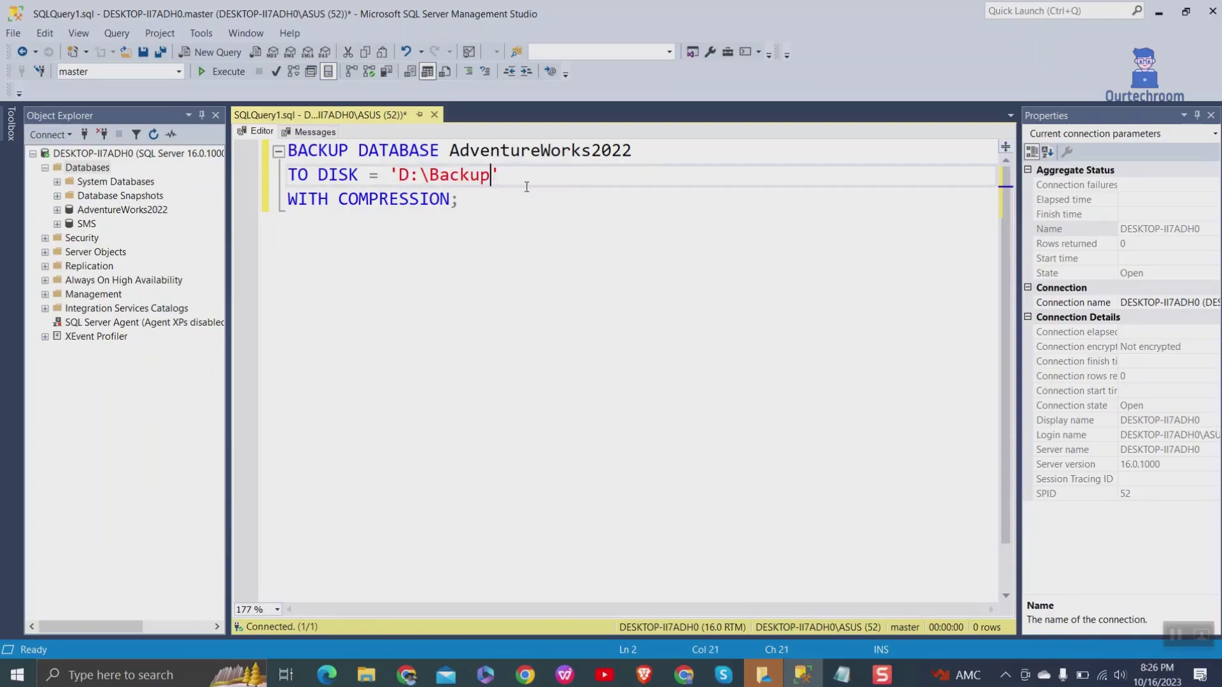
text(\A)
text(dvan)
key(BackSpace)
key(BackSpace)
text(ent)
text(ureWorks20)
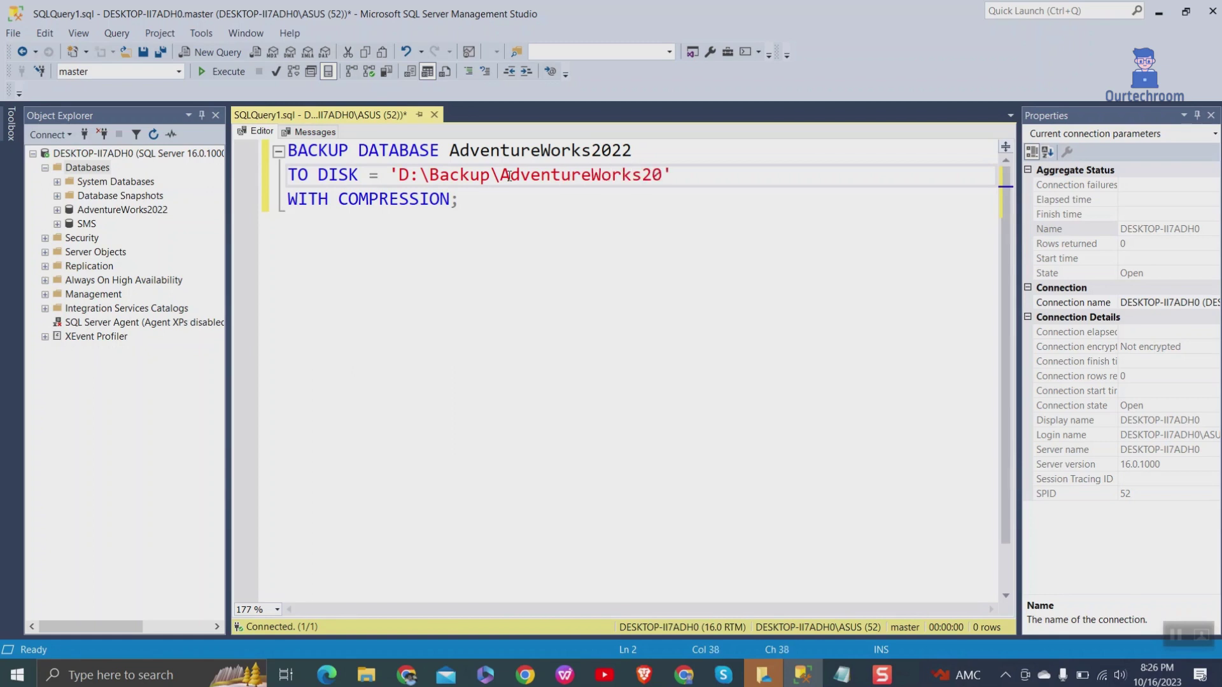
text(22.bac)
key(BackSpace)
text(k)
key(ctrl+a)
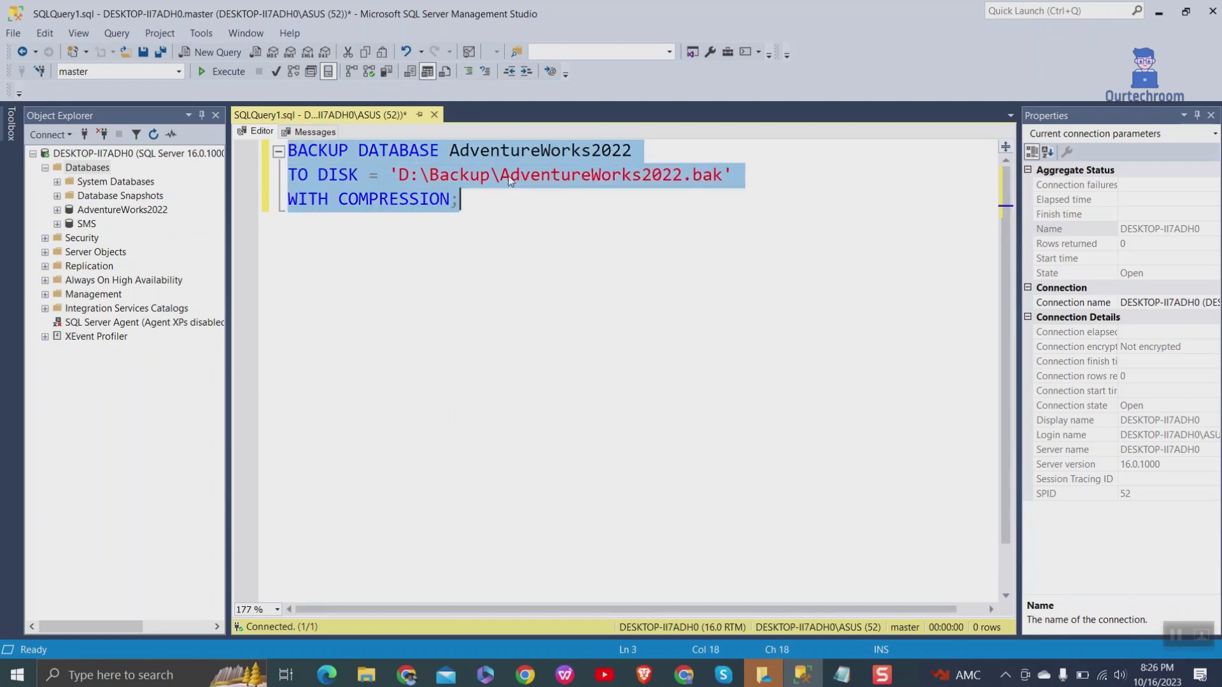
click(216, 71)
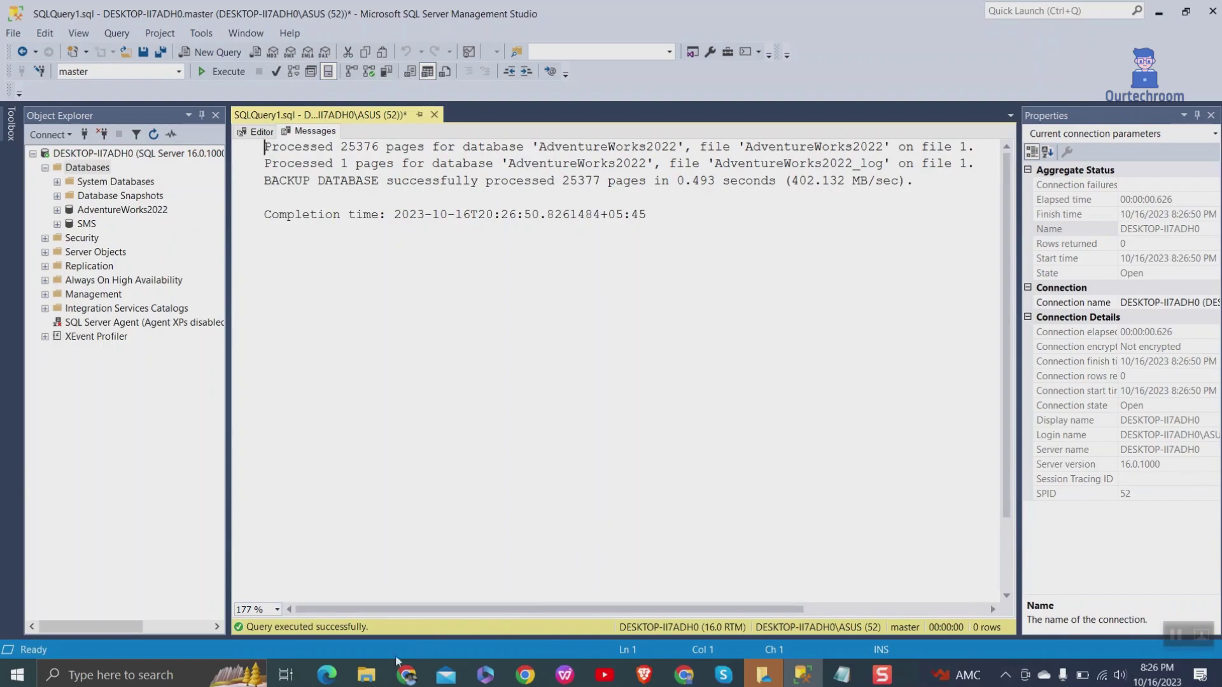
Step: Select AdventureWorks2022.bak in D:\Backup to confirm its size of about 50 MB
click(366, 675)
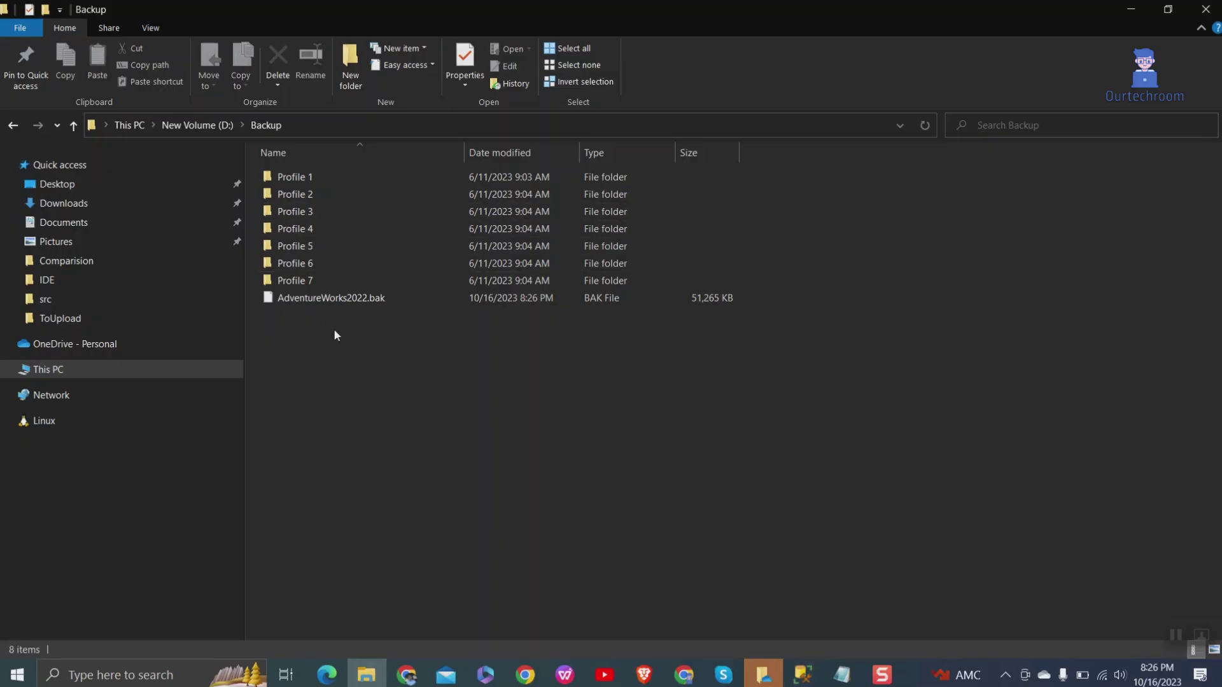
click(378, 300)
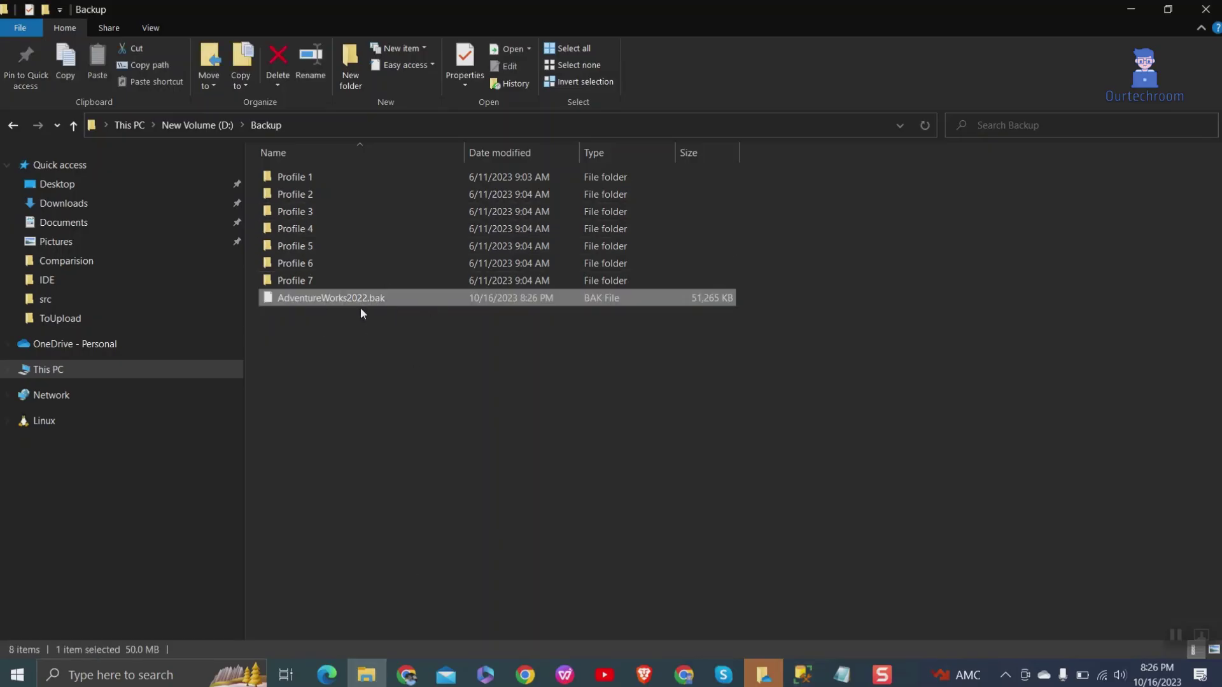